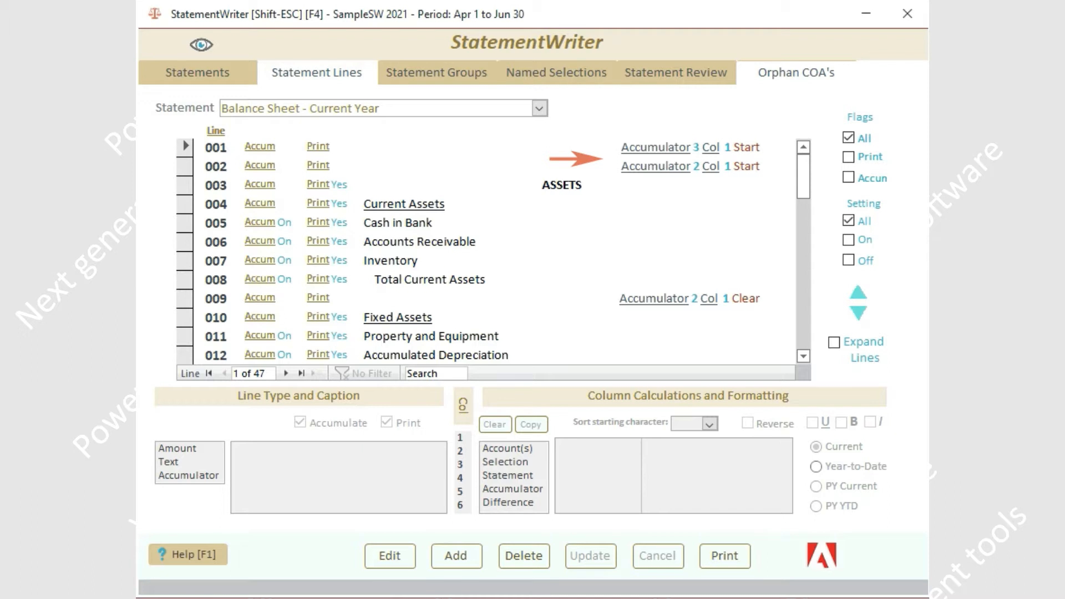
- Preview the Balance Sheet - Current Year as a PDF, review it down to the shareholder equity section, and close the preview
{"action": "left_click", "coordinate": [820, 561]}
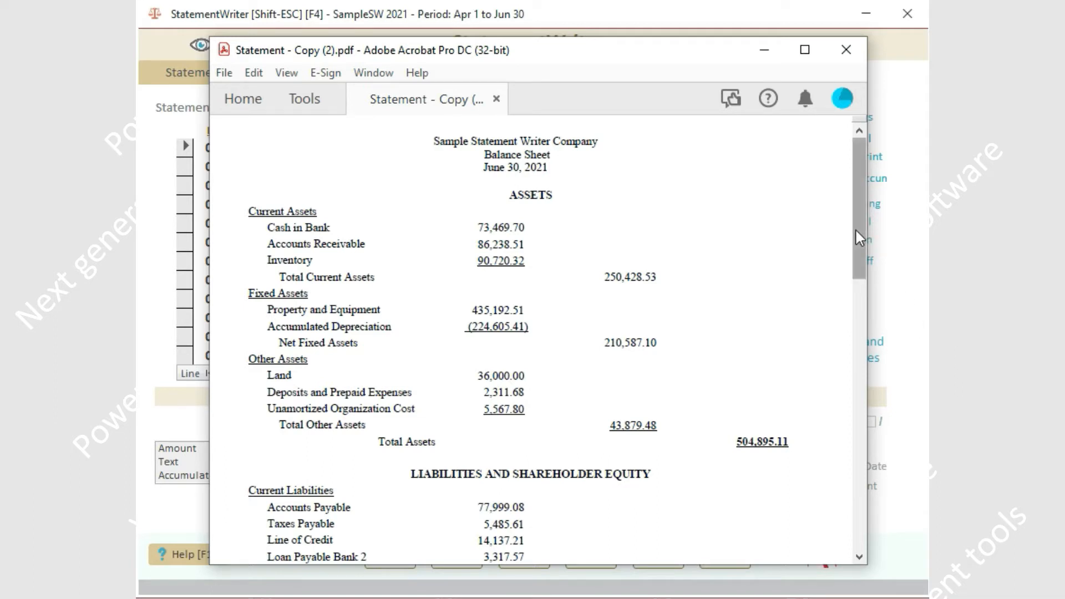
{"action": "left_click_drag", "start_coordinate": [858, 241], "coordinate": [853, 471]}
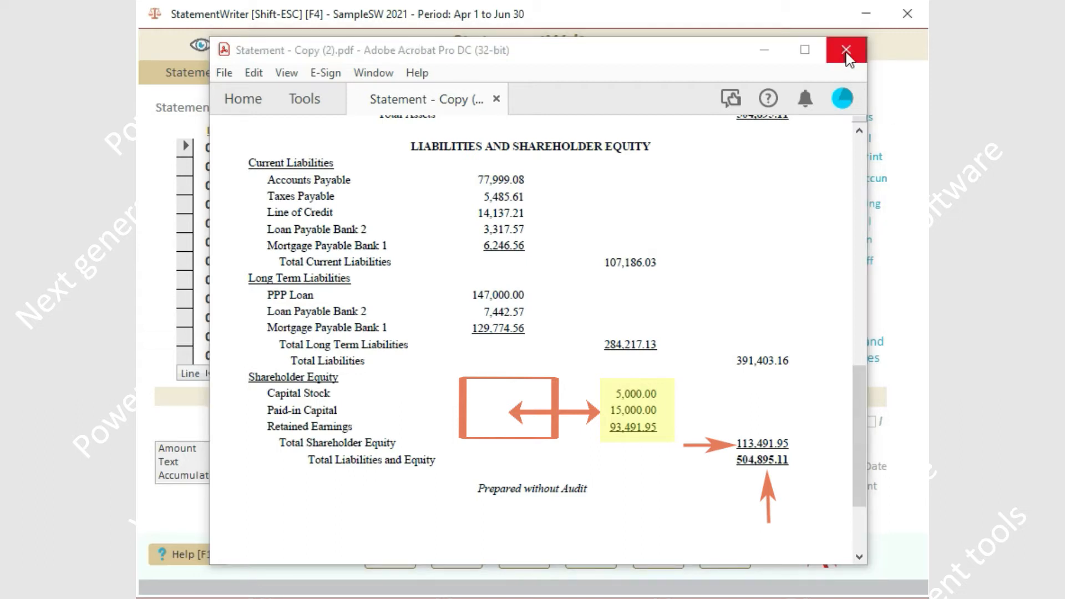
{"action": "left_click", "coordinate": [847, 52]}
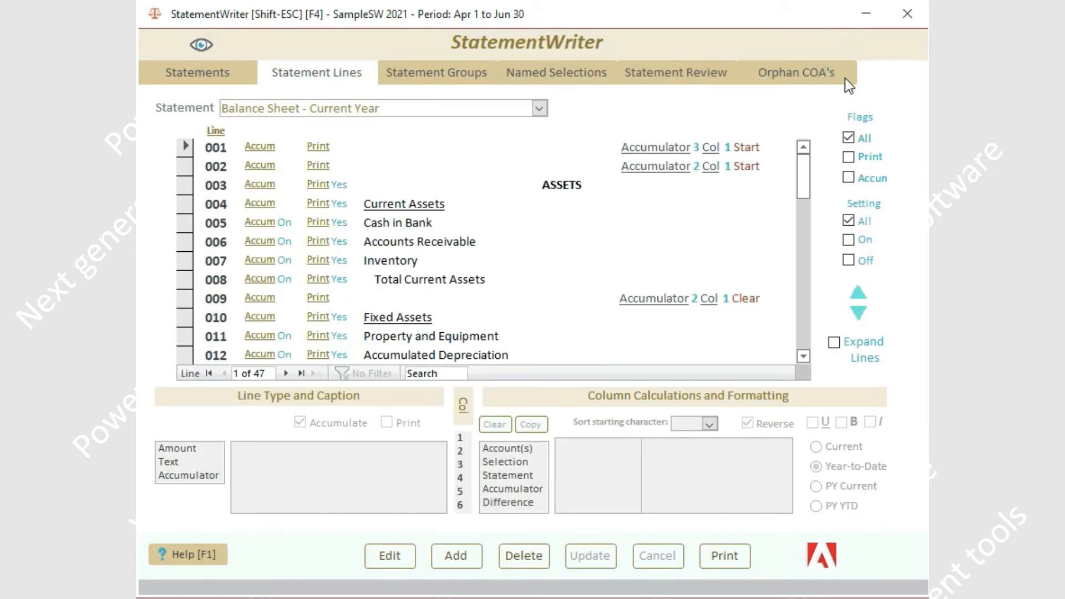
- List only the statement lines whose Print flag is off and open column 1 of line 044 for editing
{"action": "left_click", "coordinate": [848, 157]}
{"action": "left_click", "coordinate": [848, 261]}
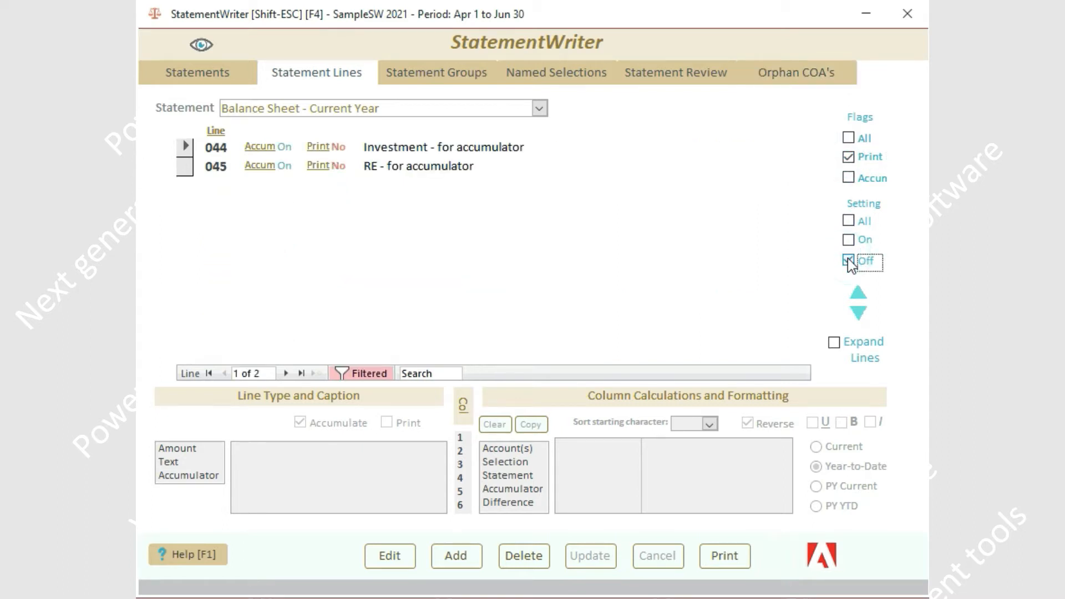
{"action": "left_click", "coordinate": [187, 147]}
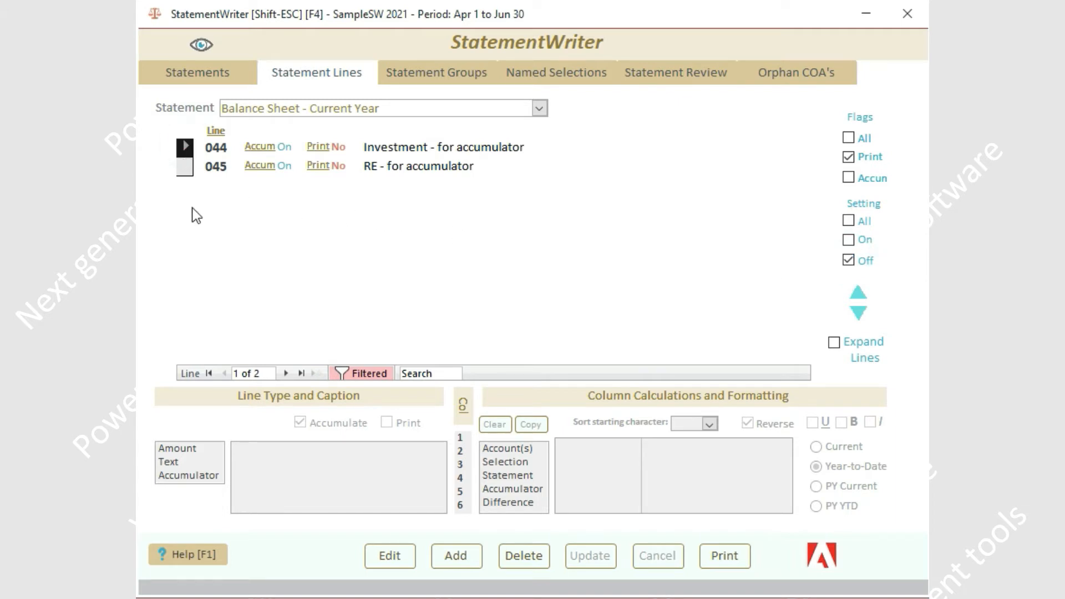
{"action": "left_click", "coordinate": [390, 555]}
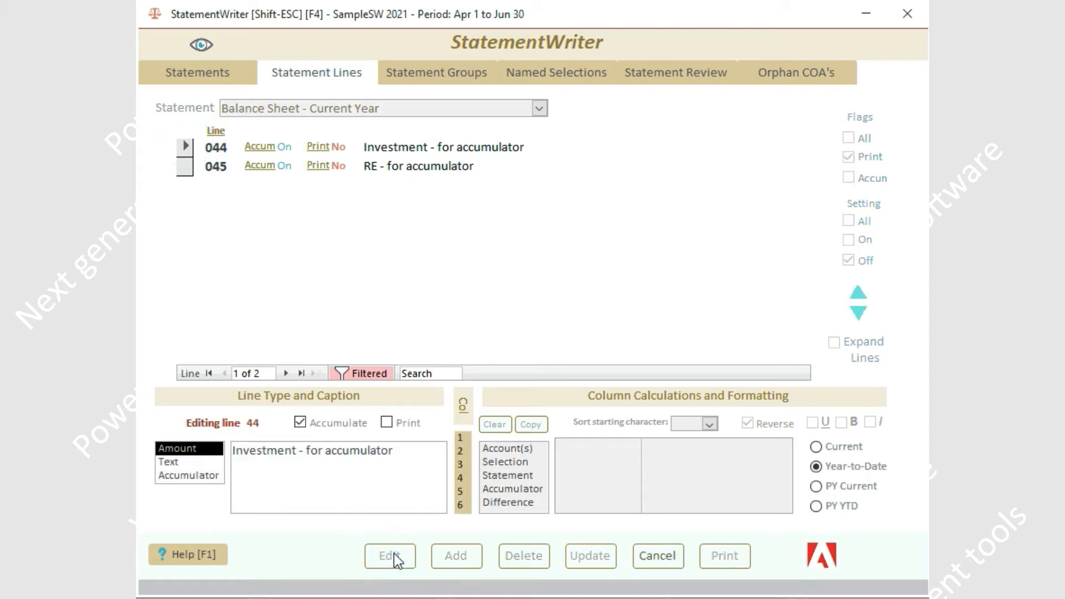
{"action": "left_click", "coordinate": [461, 439]}
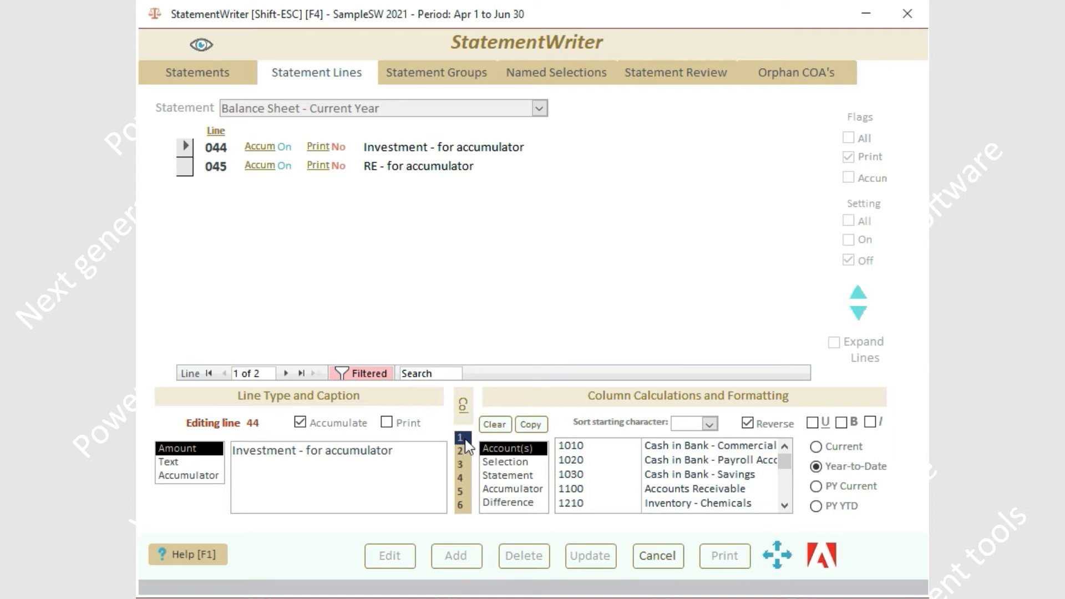
- Review the accounts selected for column 1 of line 044 against the full account list, and leave the line without changes
{"action": "left_click", "coordinate": [778, 556]}
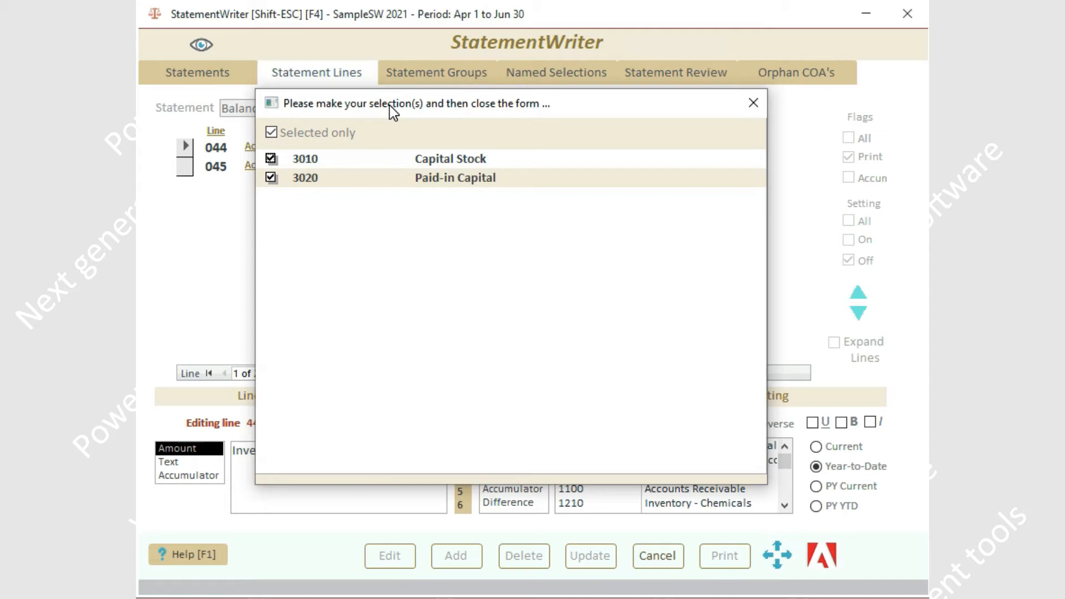
{"action": "left_click", "coordinate": [271, 132]}
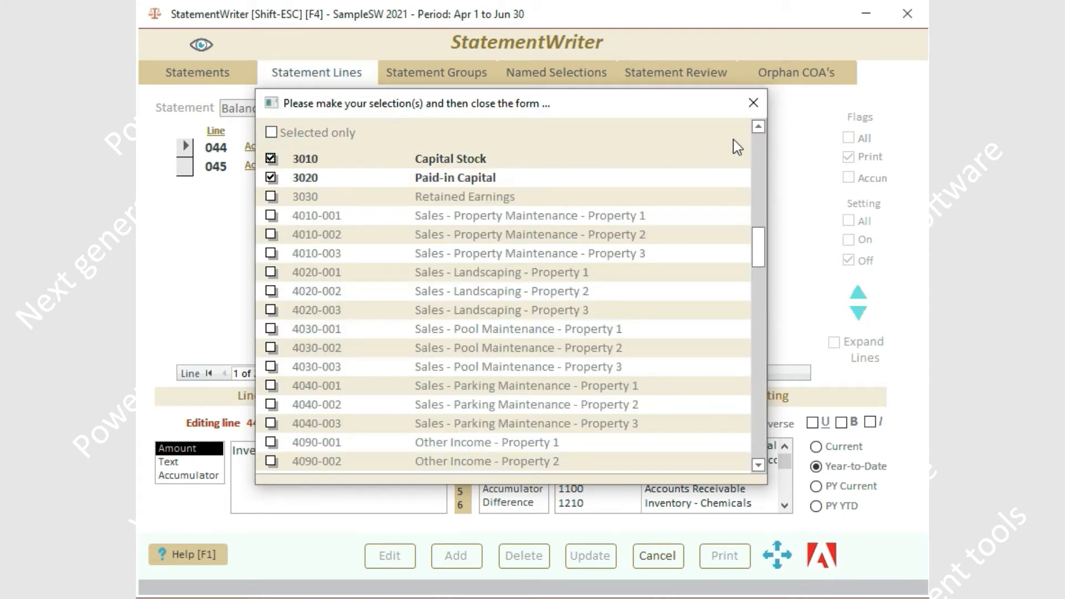
{"action": "left_click", "coordinate": [758, 126]}
{"action": "left_click", "coordinate": [758, 126]}
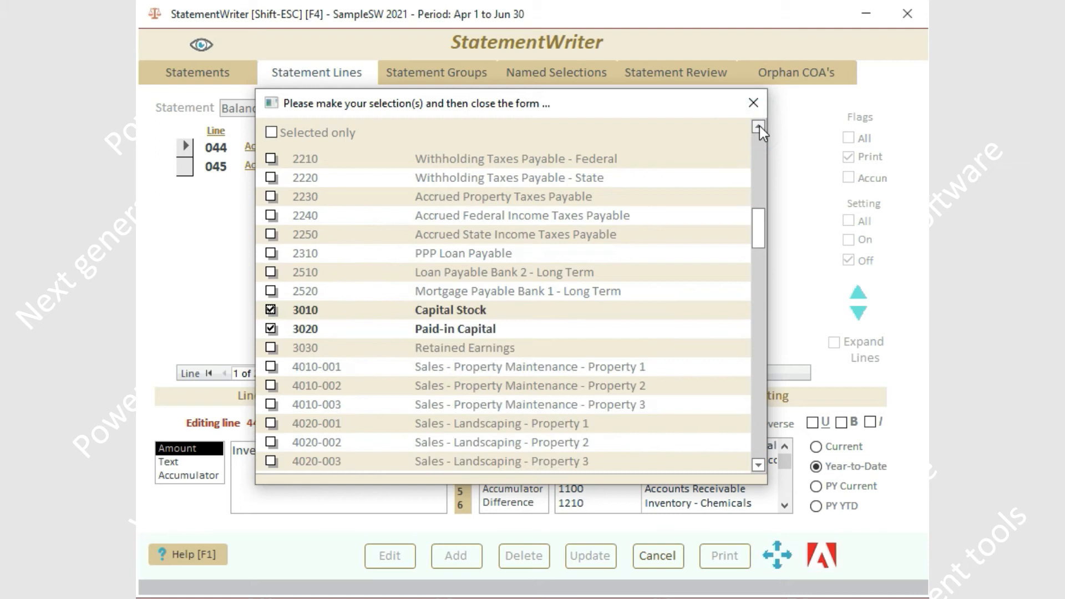
{"action": "left_click", "coordinate": [755, 103]}
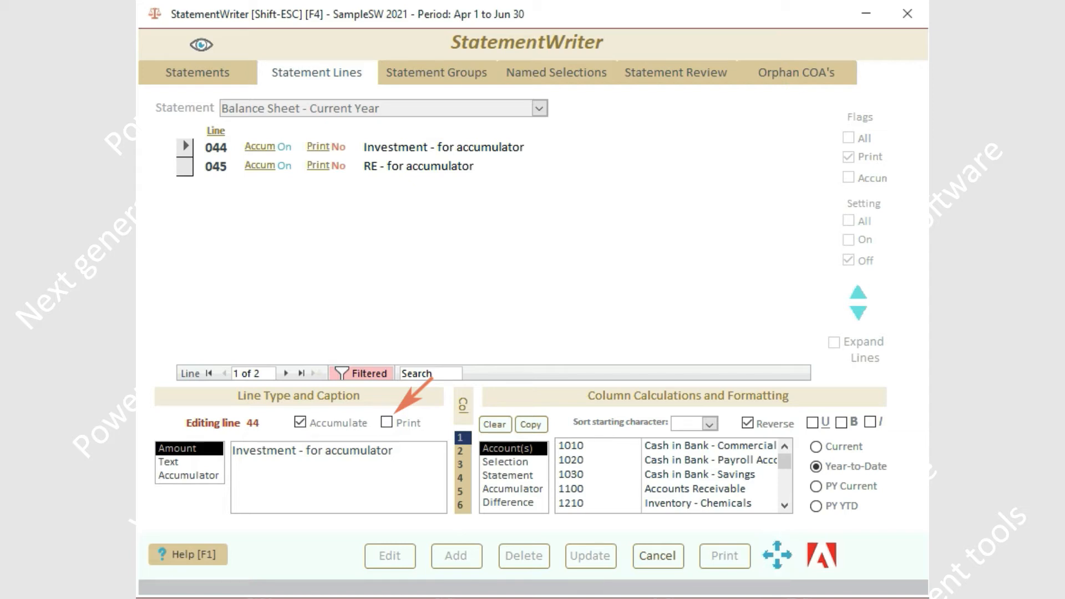
{"action": "left_click", "coordinate": [659, 555]}
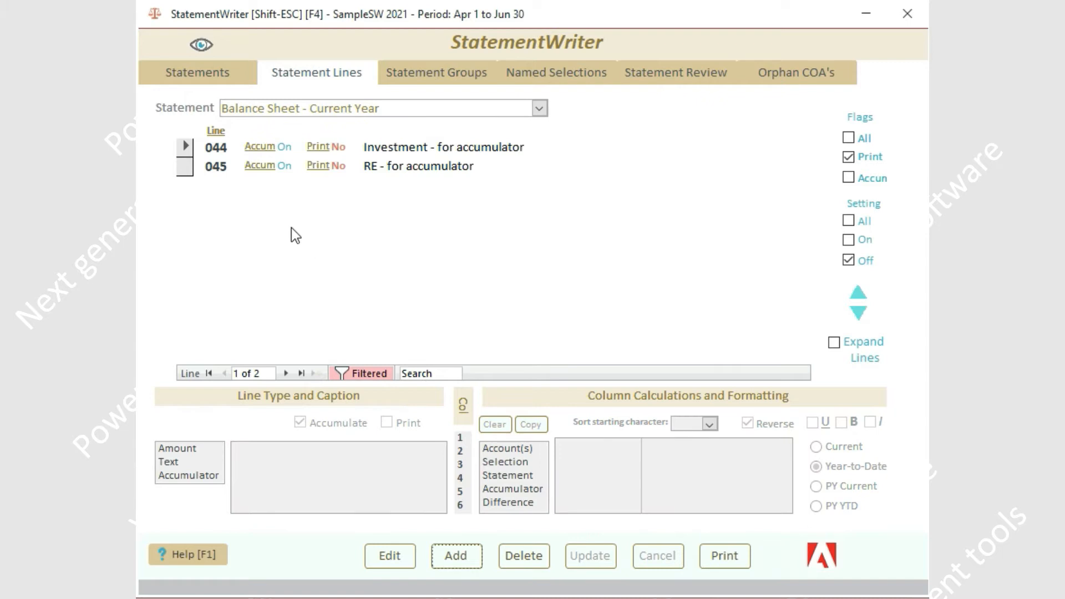
- Inspect the statement line and column that feed column 1 of line 045, and leave the line without changes
{"action": "left_click", "coordinate": [184, 168]}
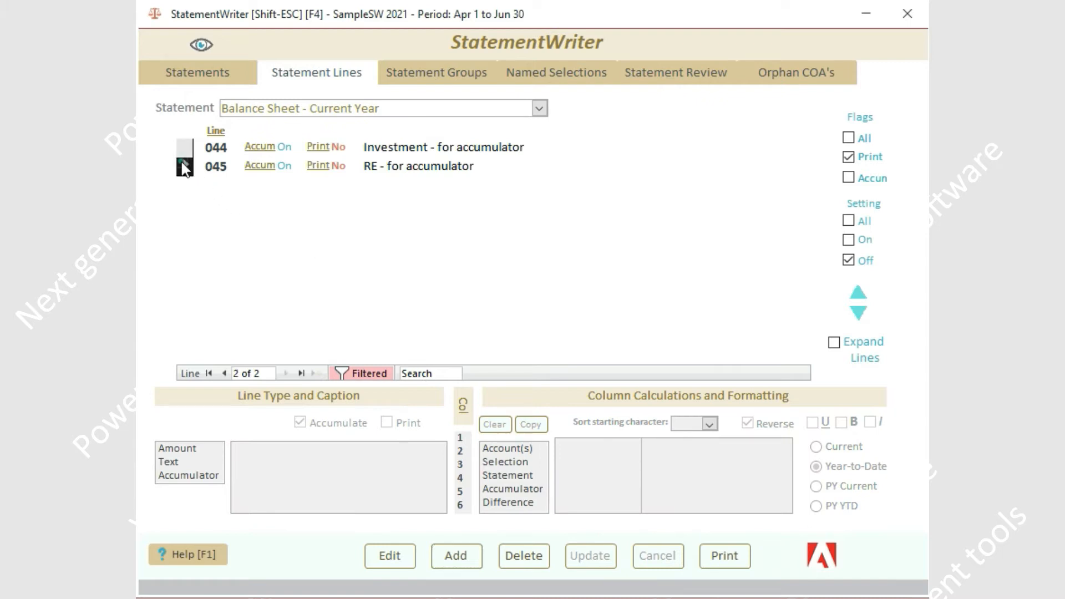
{"action": "left_click", "coordinate": [388, 555]}
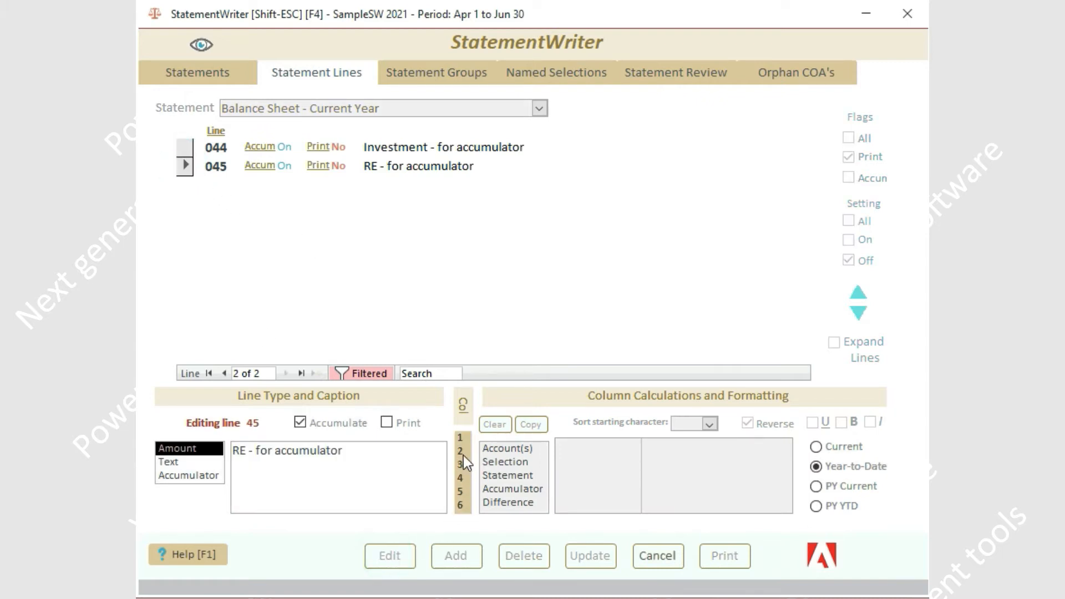
{"action": "left_click", "coordinate": [460, 437]}
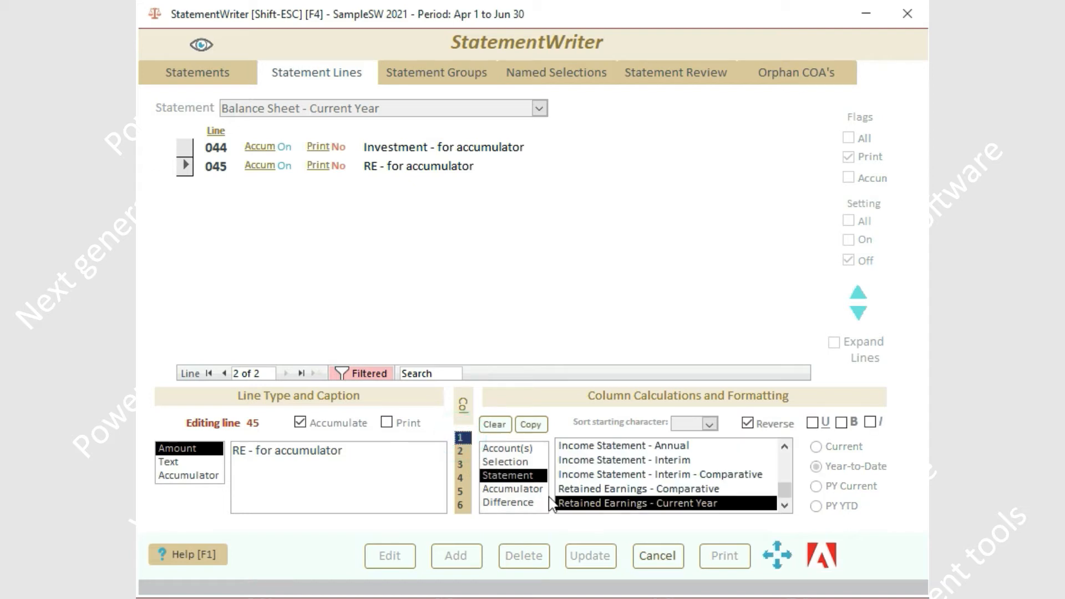
{"action": "left_click", "coordinate": [779, 554]}
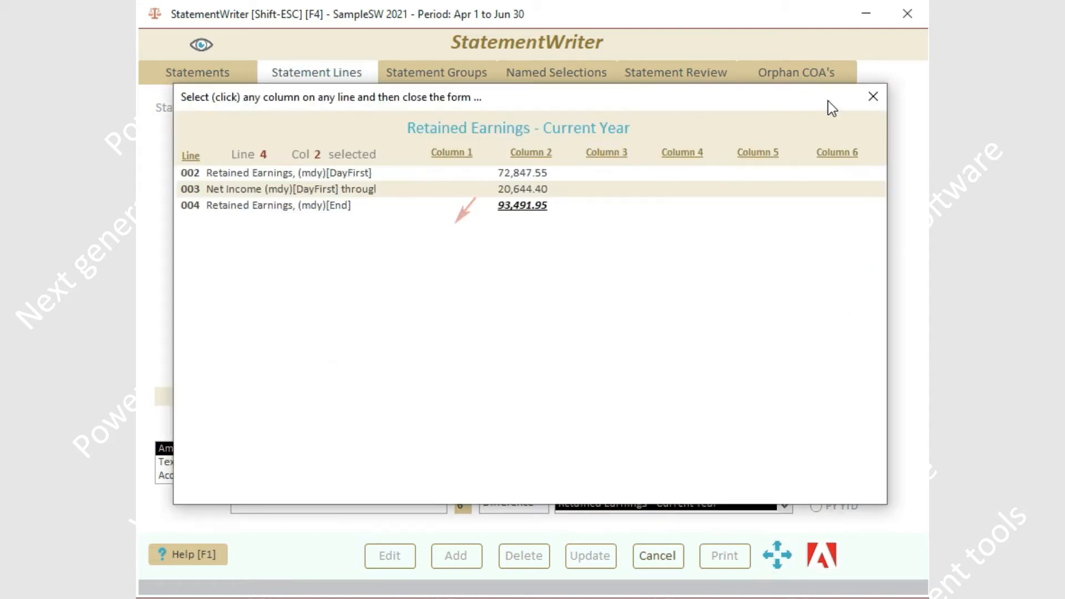
{"action": "left_click", "coordinate": [873, 98]}
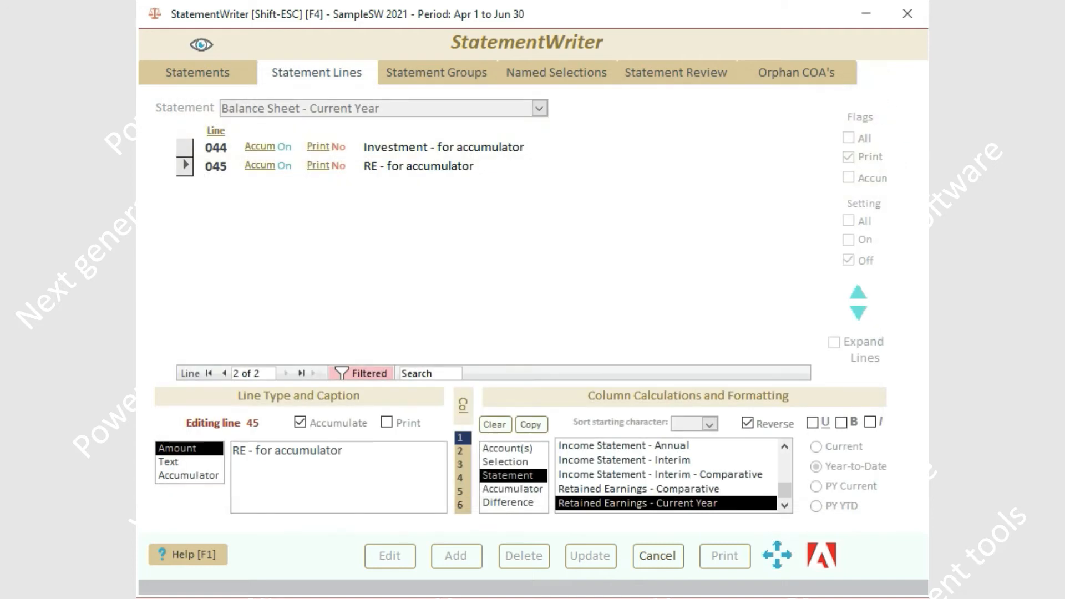
{"action": "left_click", "coordinate": [658, 556]}
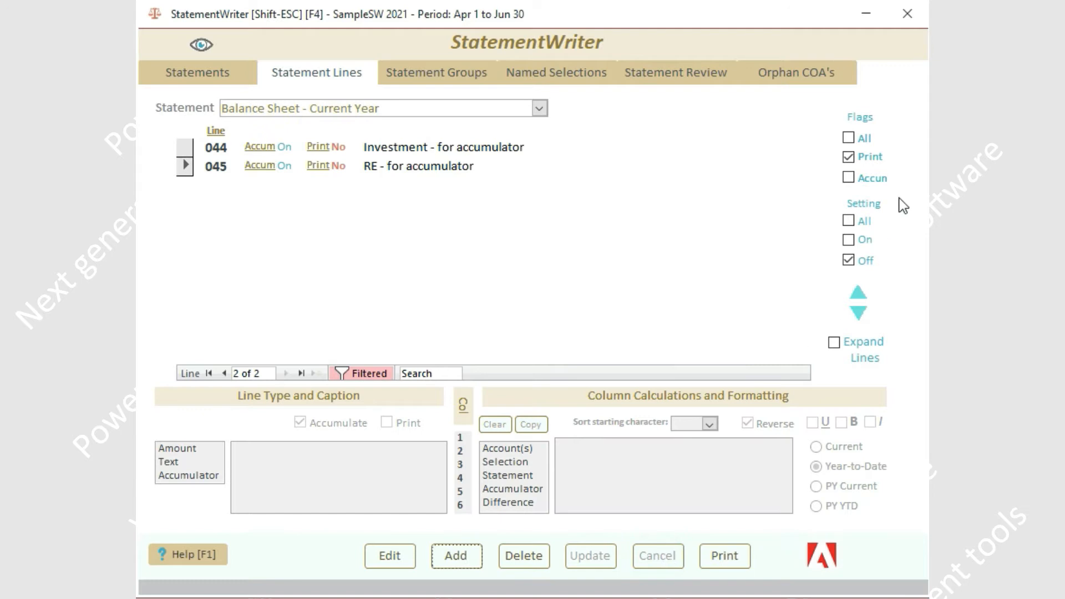
- Remove the line filter and switch to the Retained Earnings - Comparative statement
{"action": "left_click", "coordinate": [847, 221]}
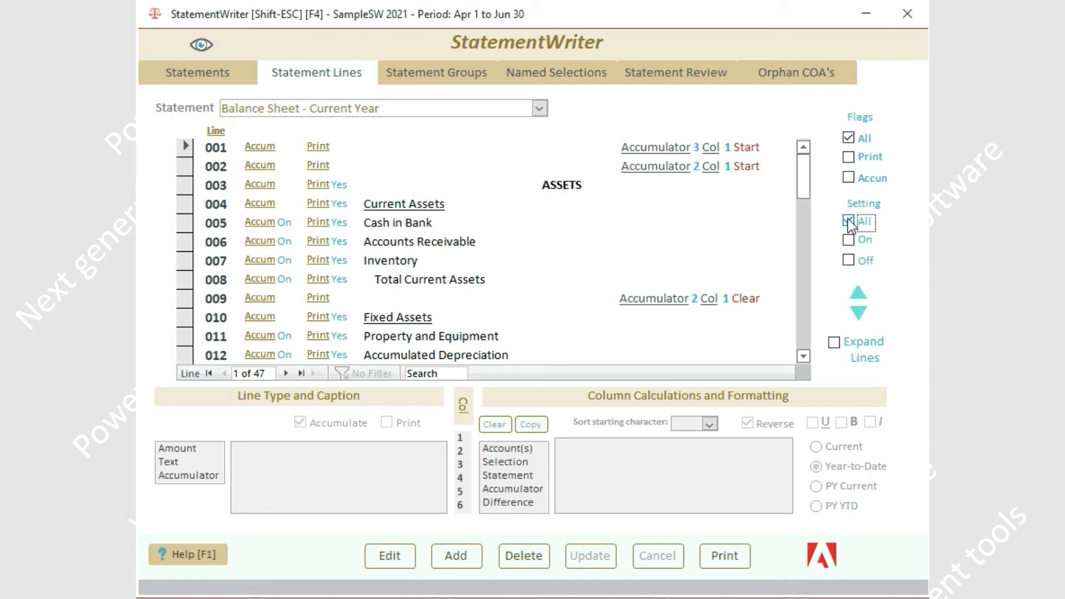
{"action": "left_click", "coordinate": [544, 110]}
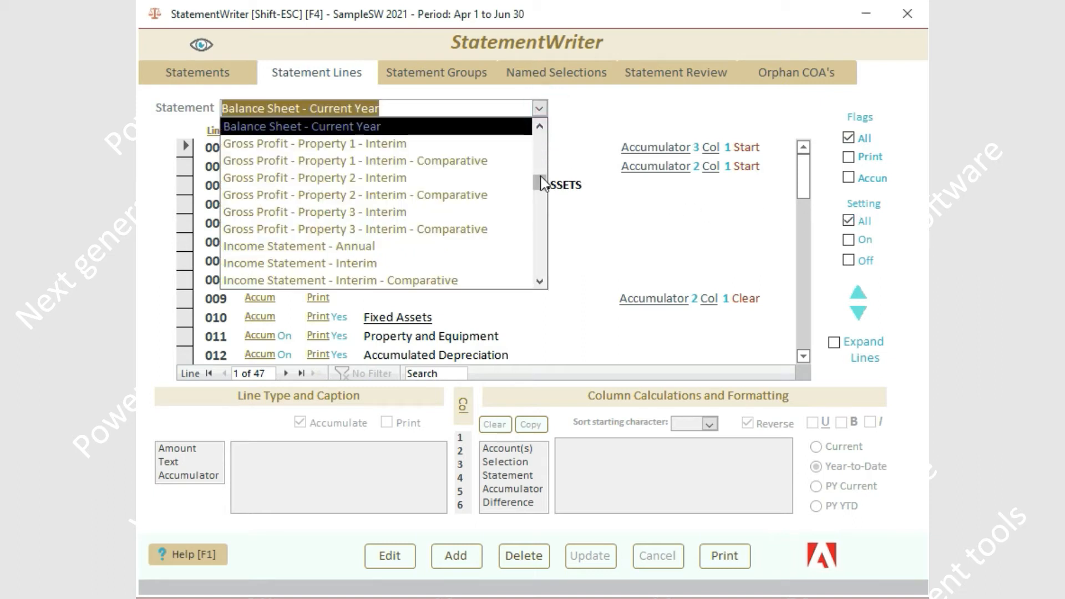
{"action": "left_click_drag", "start_coordinate": [540, 181], "coordinate": [532, 240]}
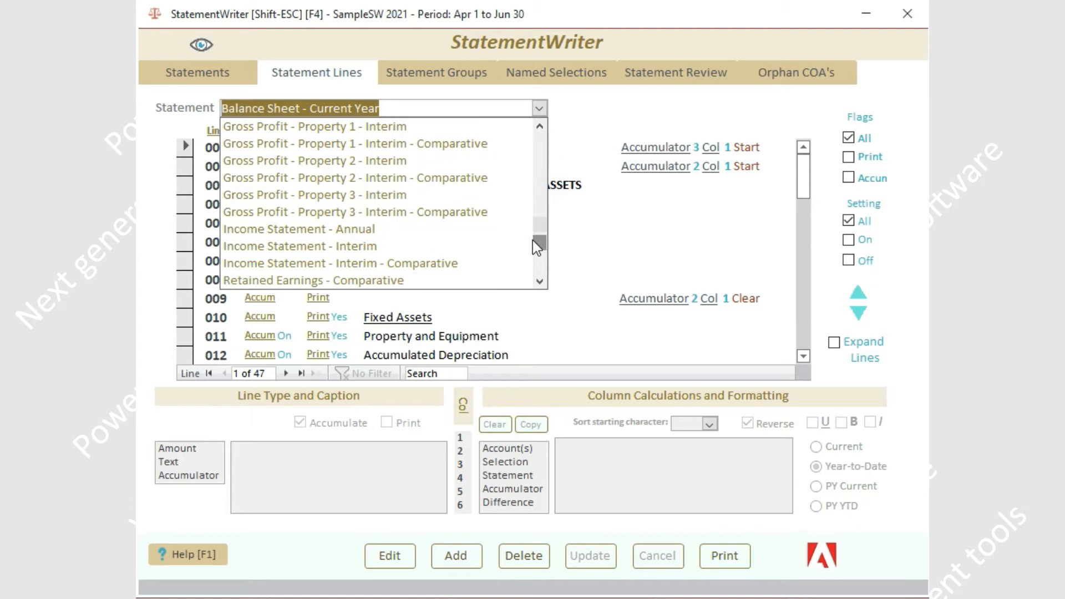
{"action": "left_click", "coordinate": [447, 280]}
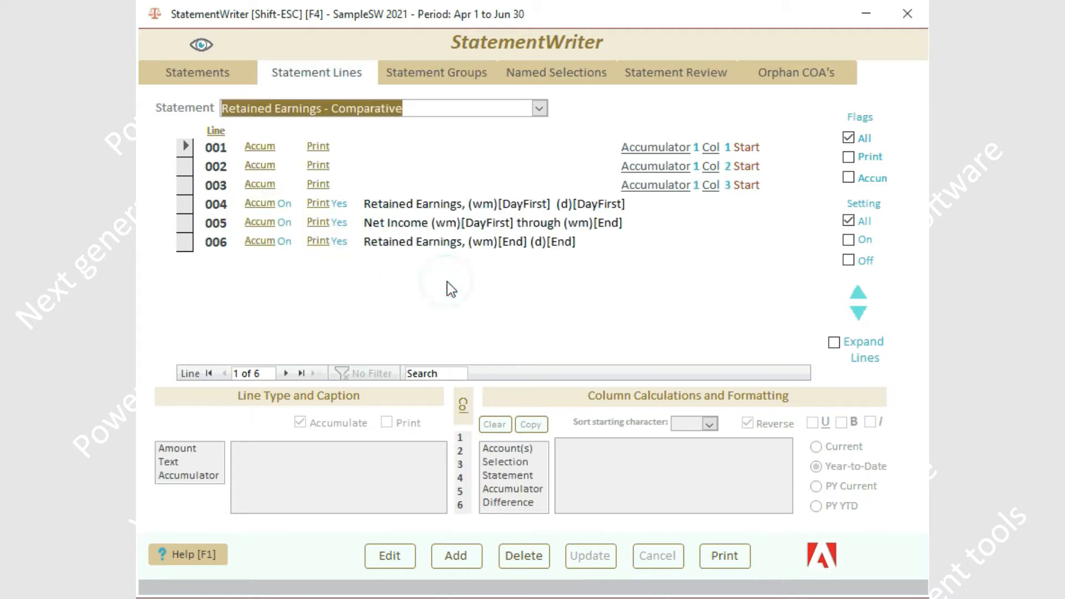
- Preview the Retained Earnings - Comparative statement as a PDF and close the preview
{"action": "left_click", "coordinate": [820, 553]}
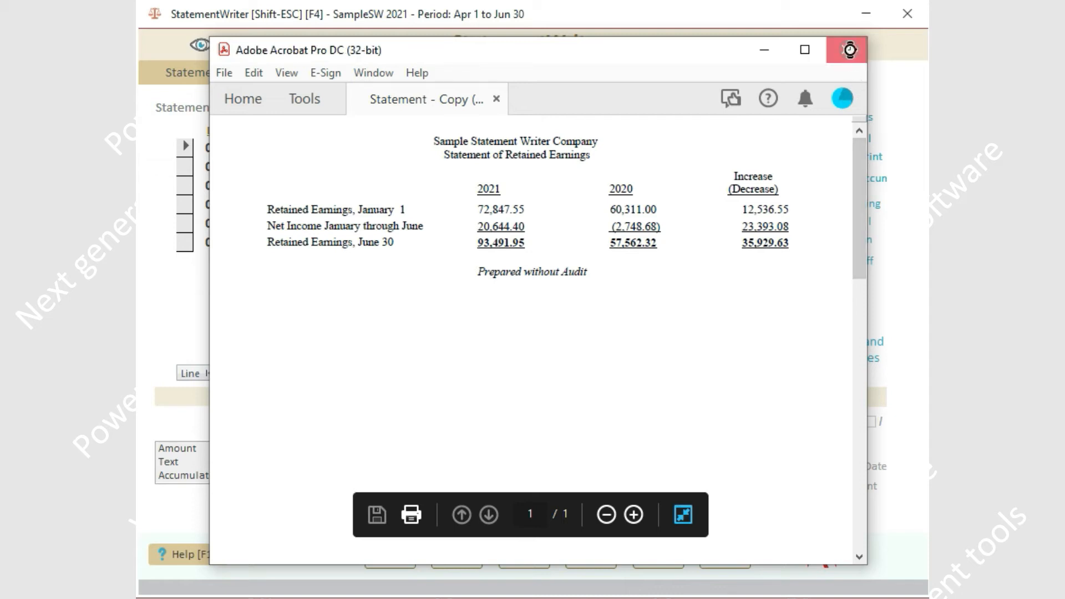
{"action": "left_click", "coordinate": [847, 50]}
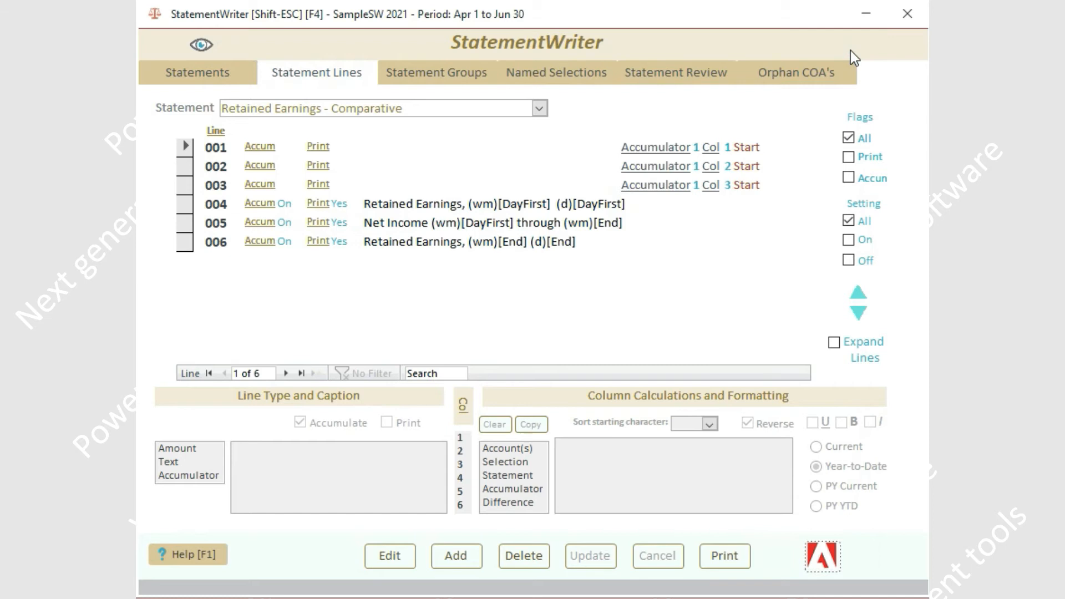
- Open line 004 of the comparative retained earnings statement for editing and examine the calculation settings of columns 1, 2 and 3
{"action": "left_click", "coordinate": [185, 147]}
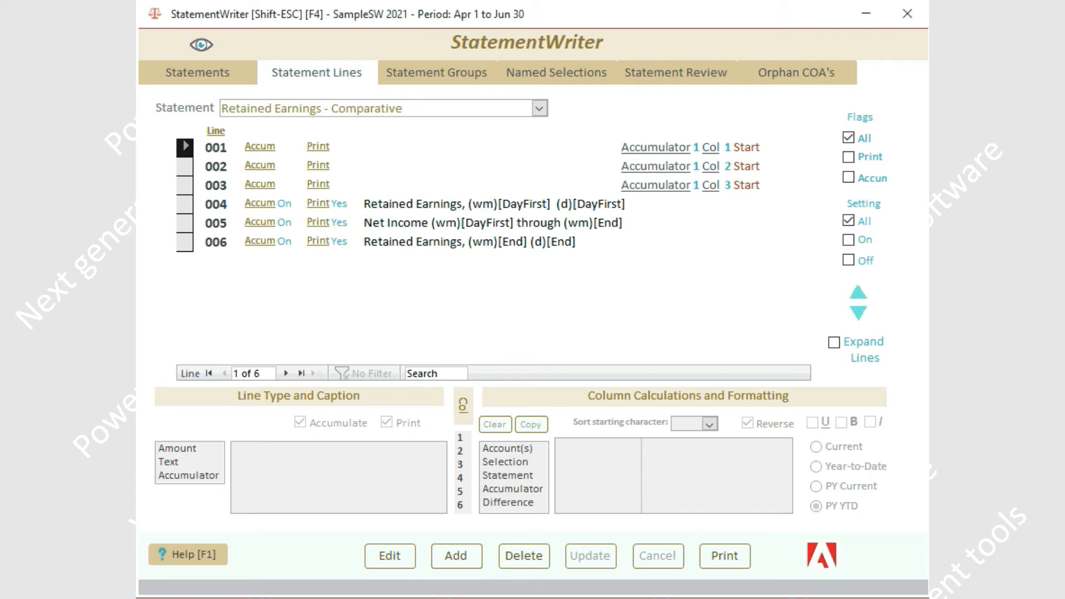
{"action": "left_click", "coordinate": [185, 203]}
{"action": "left_click", "coordinate": [389, 557]}
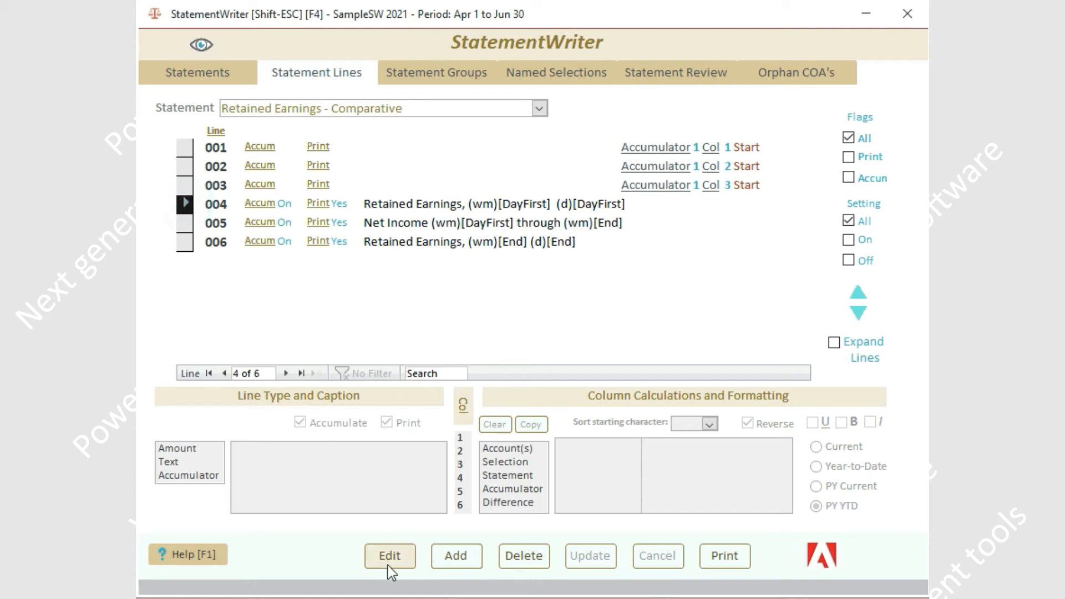
{"action": "left_click", "coordinate": [463, 438]}
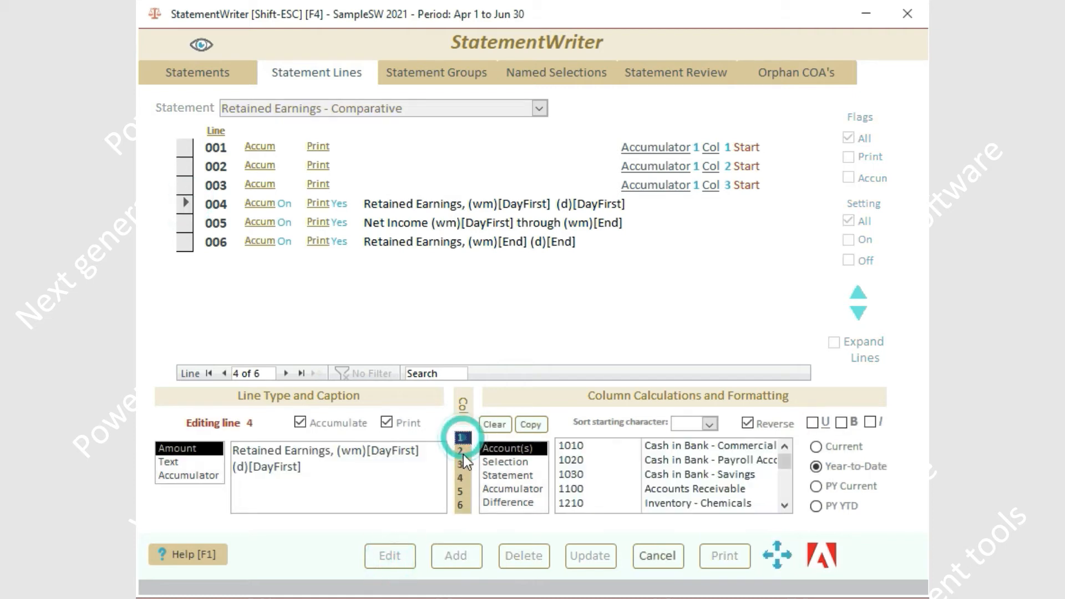
{"action": "left_click", "coordinate": [462, 451]}
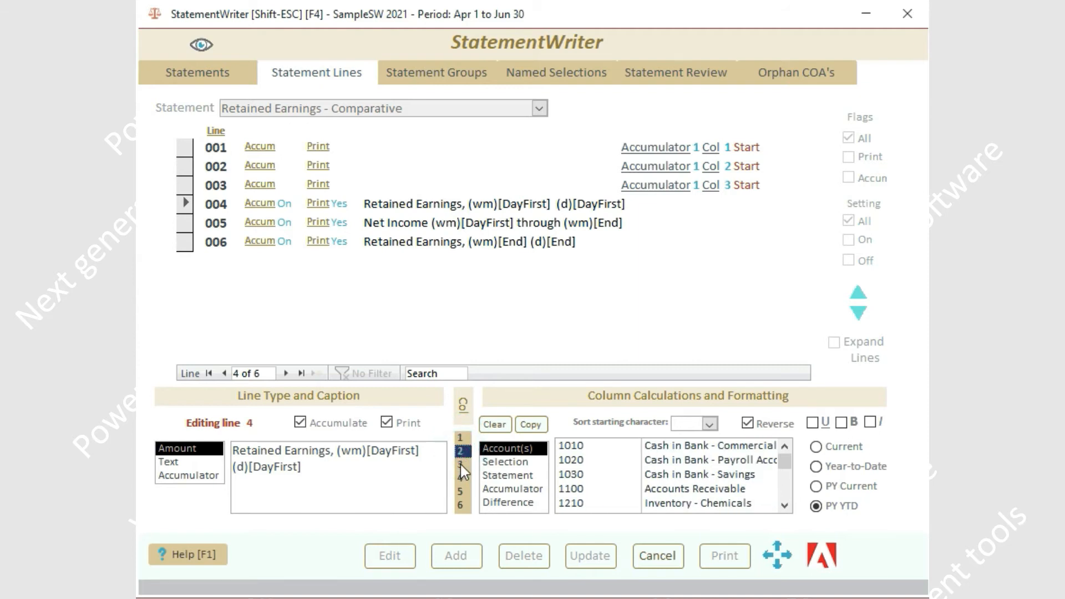
{"action": "left_click", "coordinate": [461, 464]}
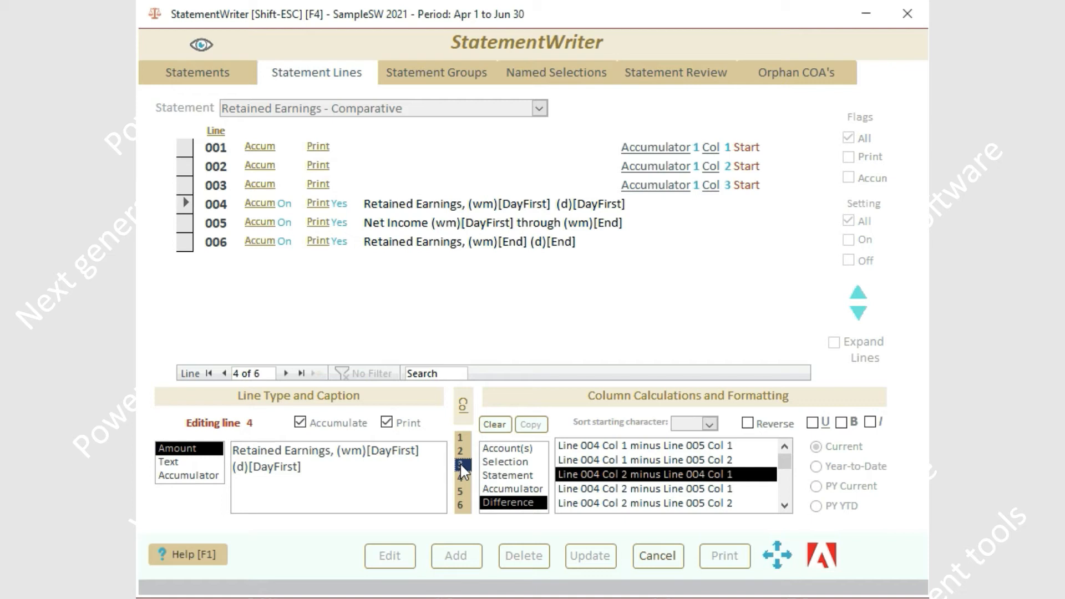
- Inspect the expanded difference and autofill form for column 3 of line 004, and cancel editing the line
{"action": "left_click", "coordinate": [776, 555]}
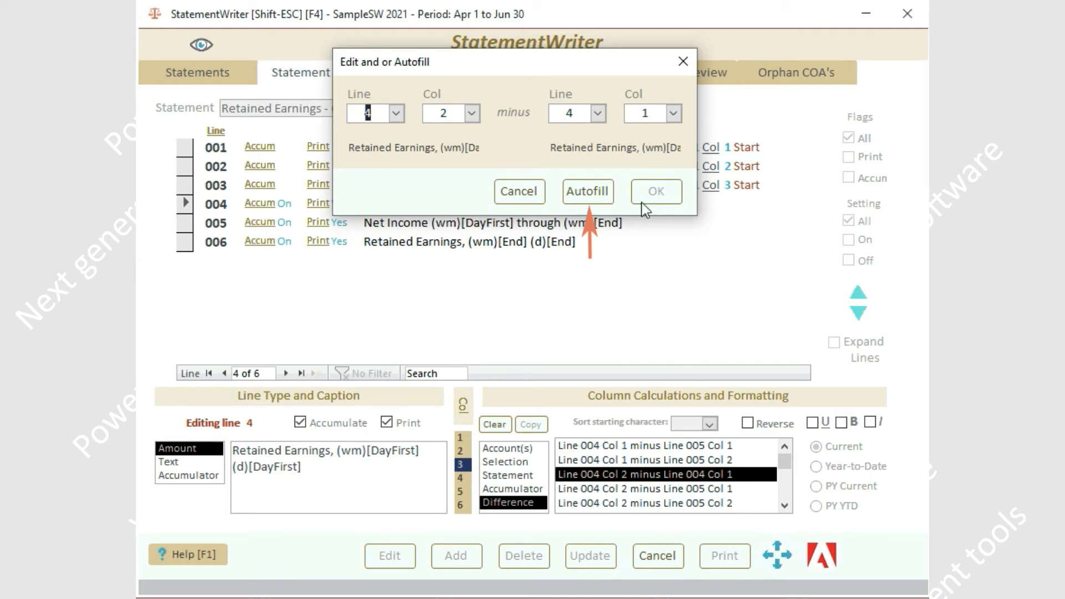
{"action": "left_click", "coordinate": [682, 61]}
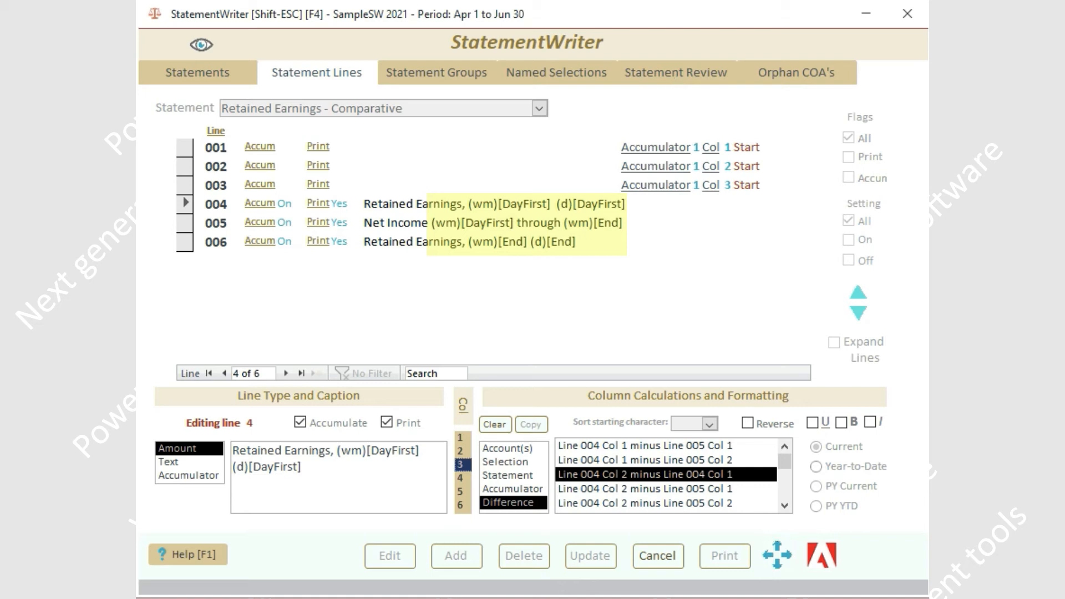
{"action": "left_click", "coordinate": [657, 556]}
- Open the Net Income line 005 for editing and examine the calculation settings of columns 1, 2 and 3
{"action": "left_click", "coordinate": [183, 223]}
{"action": "left_click", "coordinate": [381, 553]}
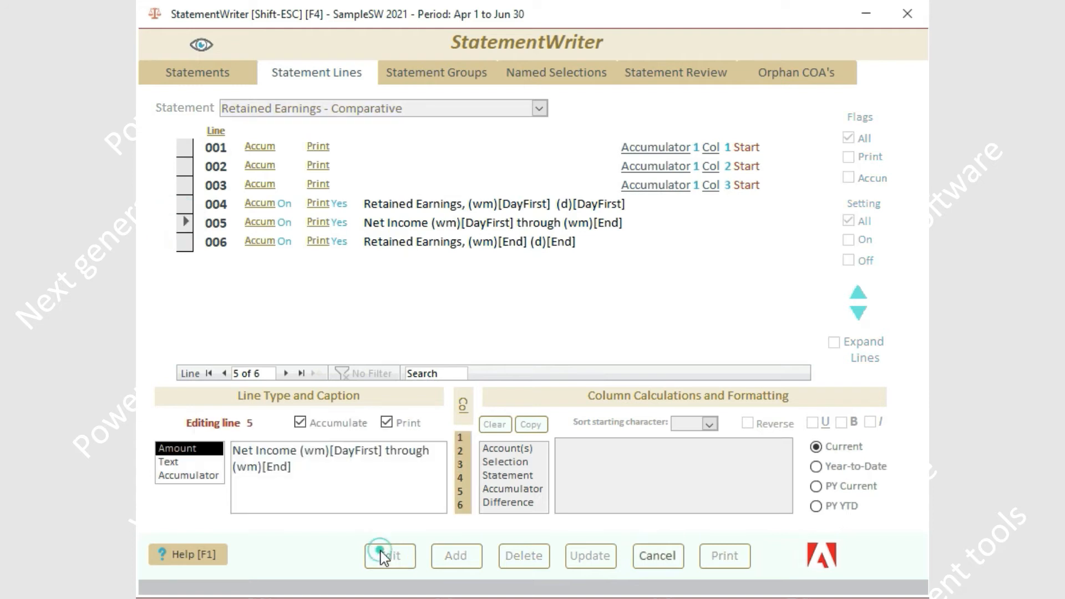
{"action": "left_click", "coordinate": [461, 438]}
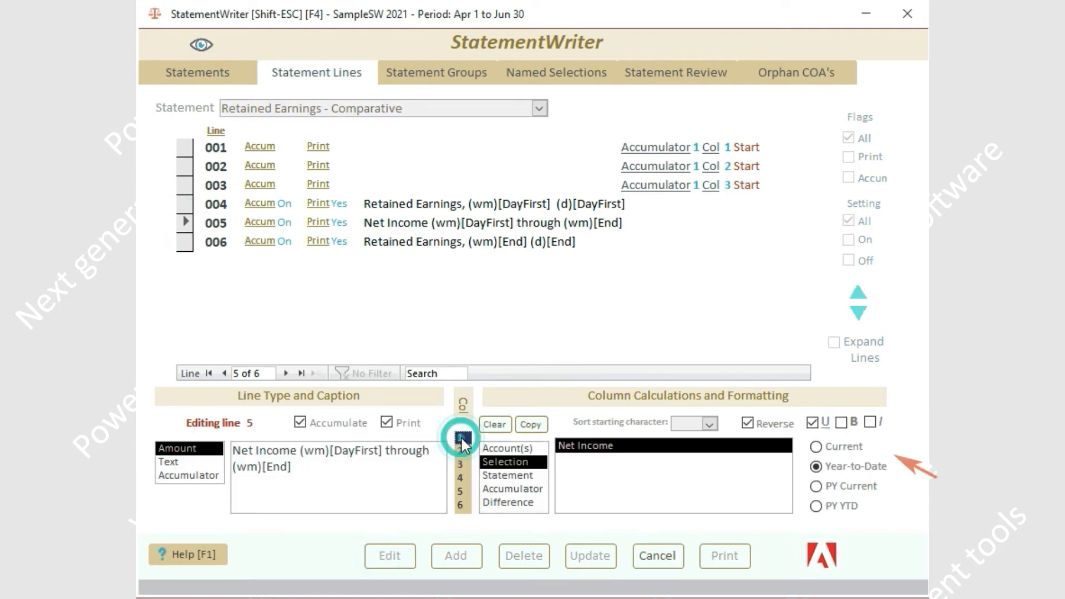
{"action": "left_click", "coordinate": [461, 451]}
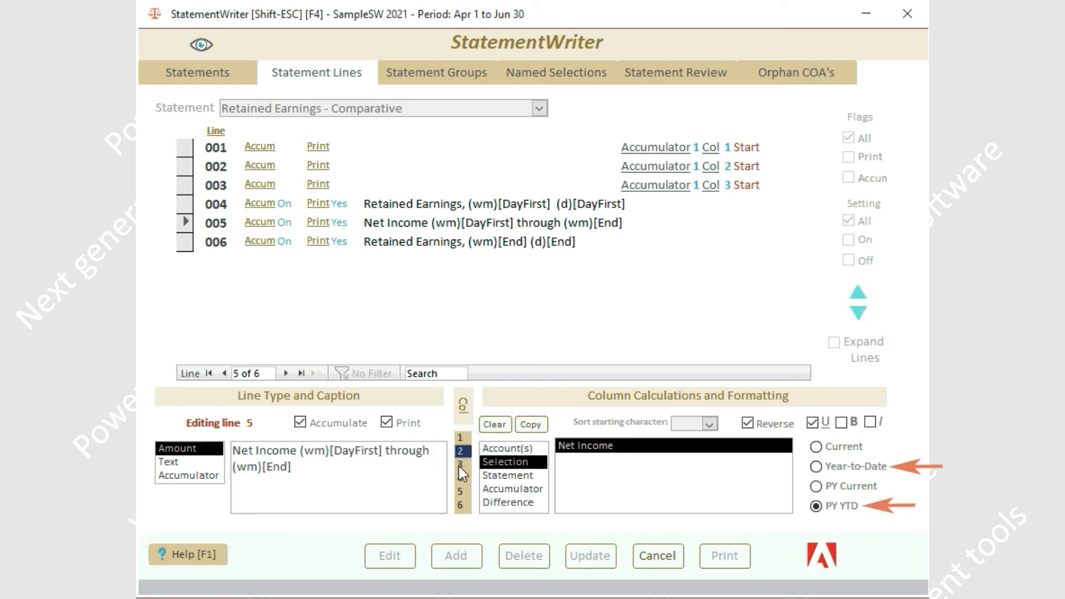
{"action": "left_click", "coordinate": [459, 464]}
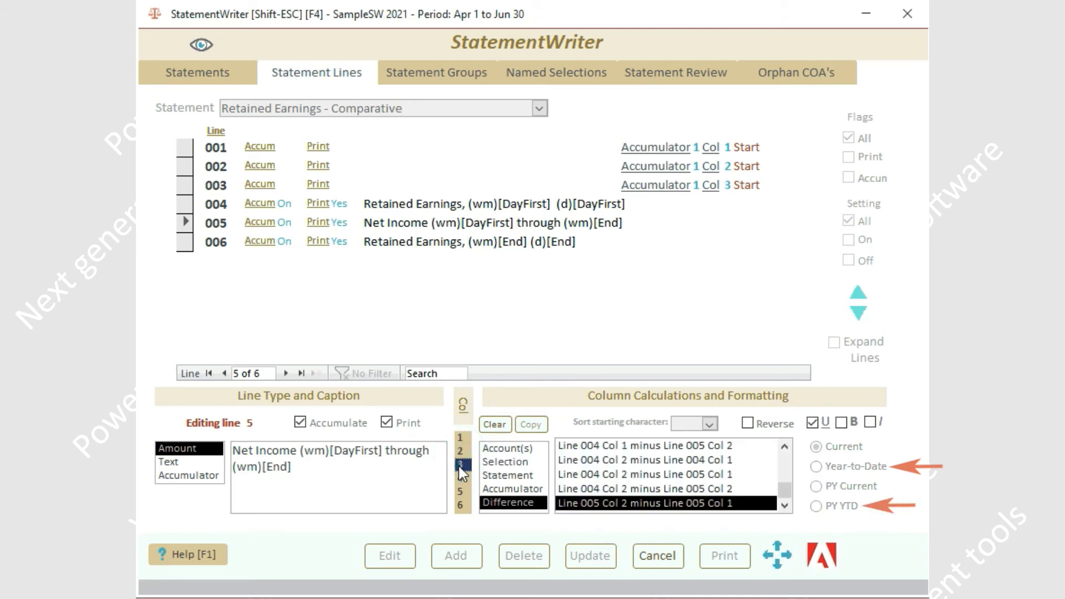
- Cancel the Net Income line edit, inspect the column 1 accumulator status of ending Retained Earnings line 006, and cancel that edit
{"action": "left_click", "coordinate": [664, 562]}
{"action": "left_click", "coordinate": [187, 247]}
{"action": "left_click", "coordinate": [386, 557]}
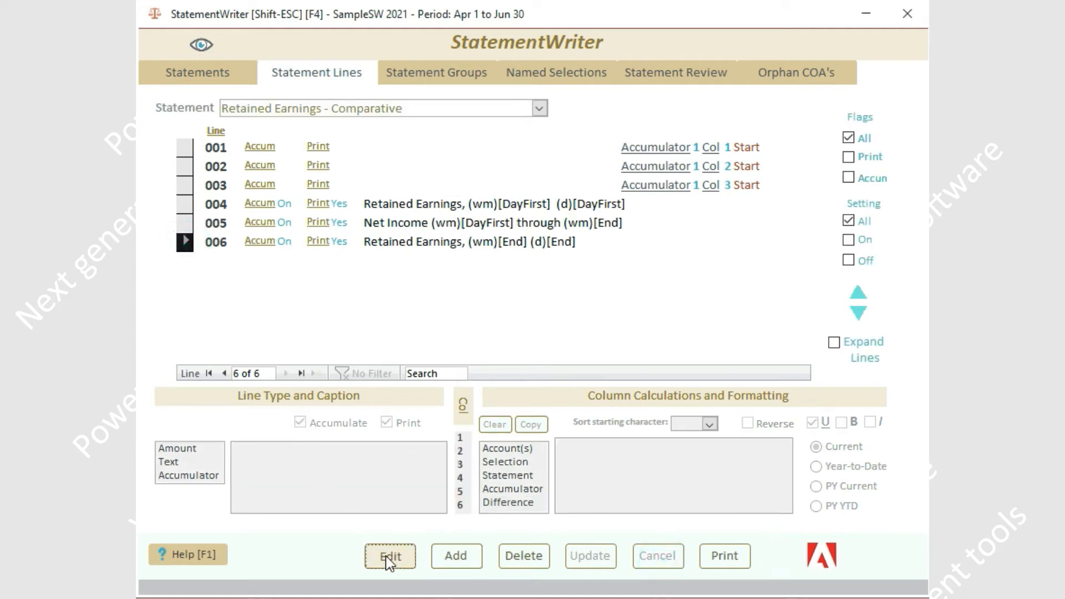
{"action": "left_click", "coordinate": [462, 439]}
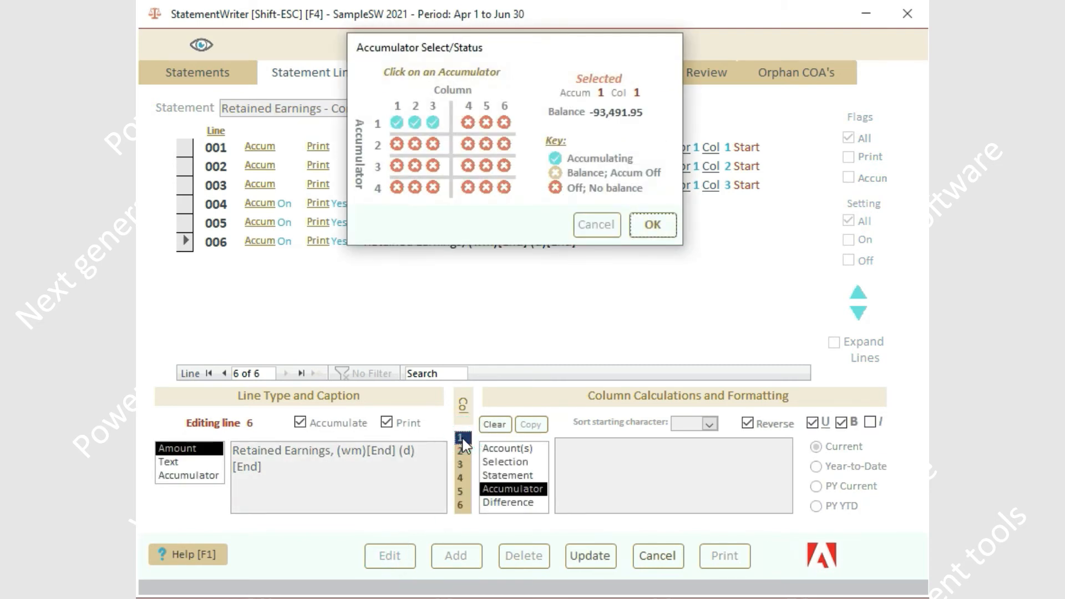
{"action": "left_click", "coordinate": [653, 227]}
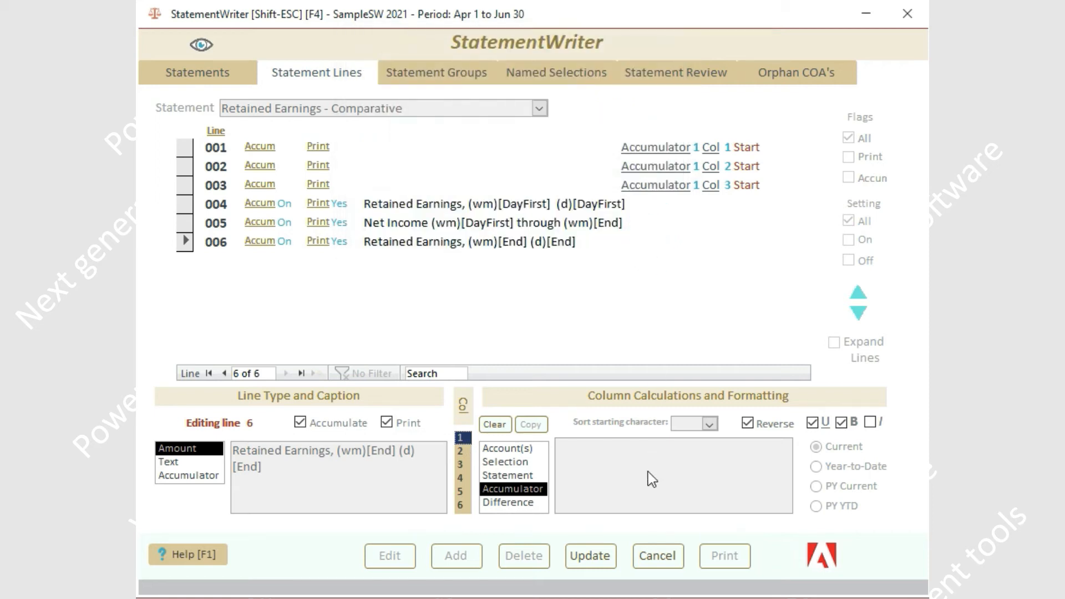
{"action": "left_click", "coordinate": [645, 556]}
- Reopen Net Income line 005 for editing, examine its column 1 selection and period setting, and cancel the edit
{"action": "left_click", "coordinate": [187, 223]}
{"action": "left_click", "coordinate": [391, 556]}
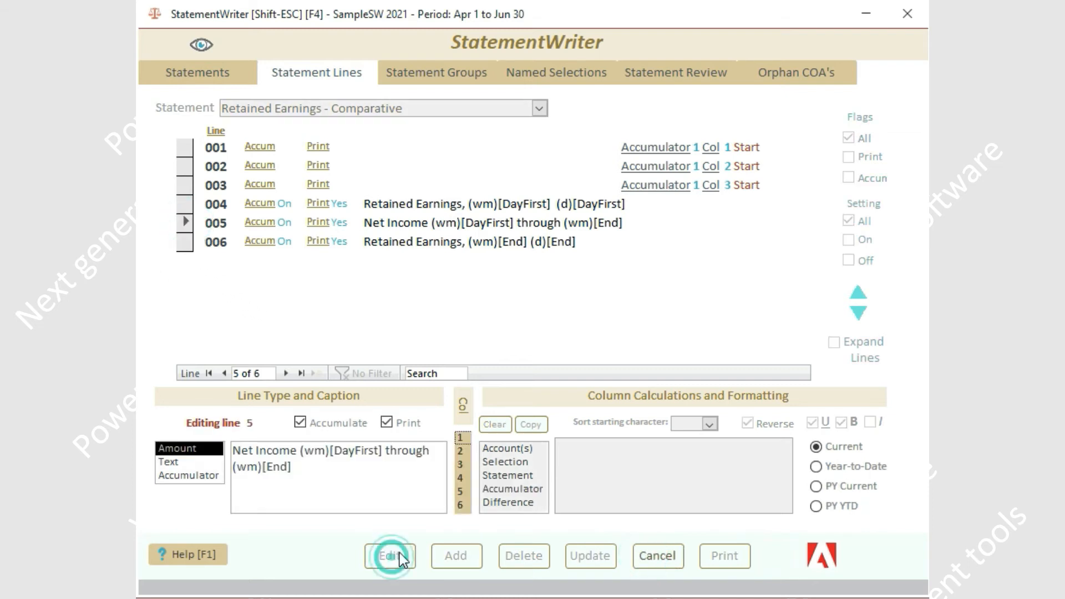
{"action": "left_click", "coordinate": [461, 438]}
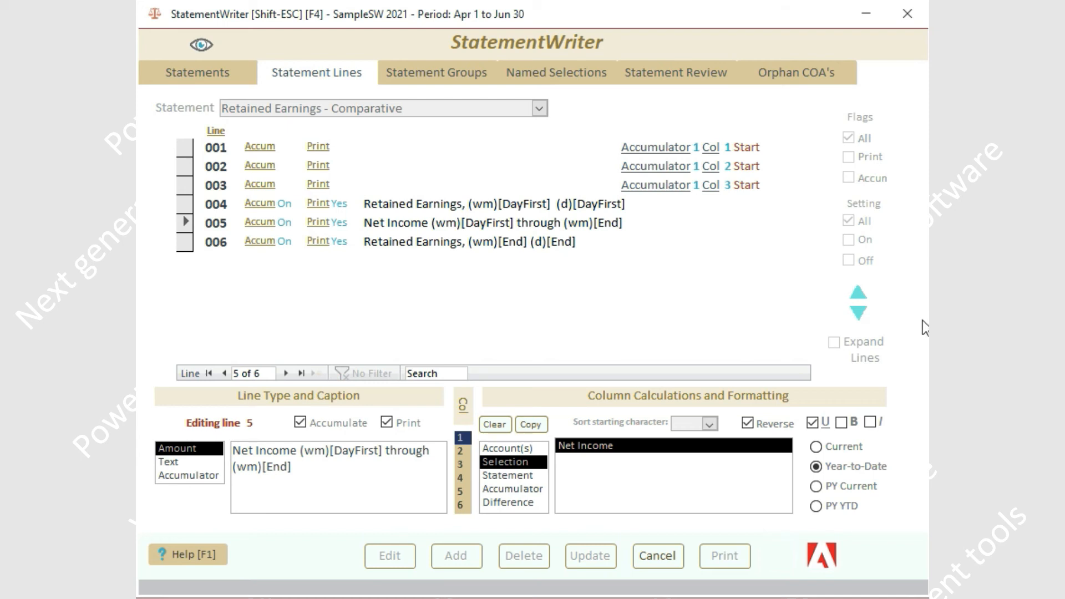
{"action": "left_click", "coordinate": [657, 556]}
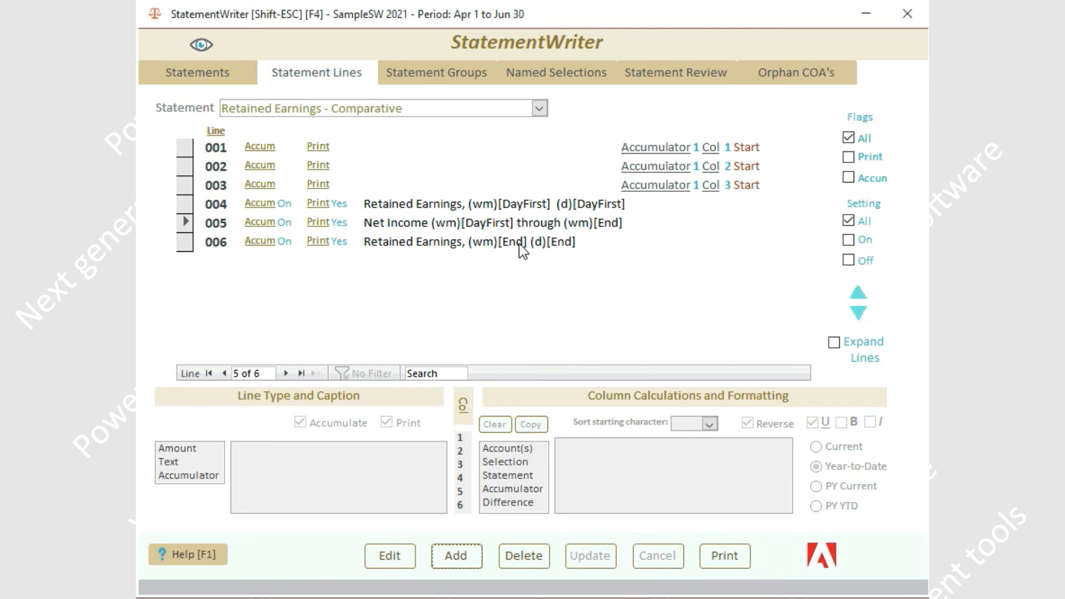
- Show the Income Statement - Interim - Comparative lines in expanded form and examine the percentage settings down to the expense lines
{"action": "left_click", "coordinate": [539, 110]}
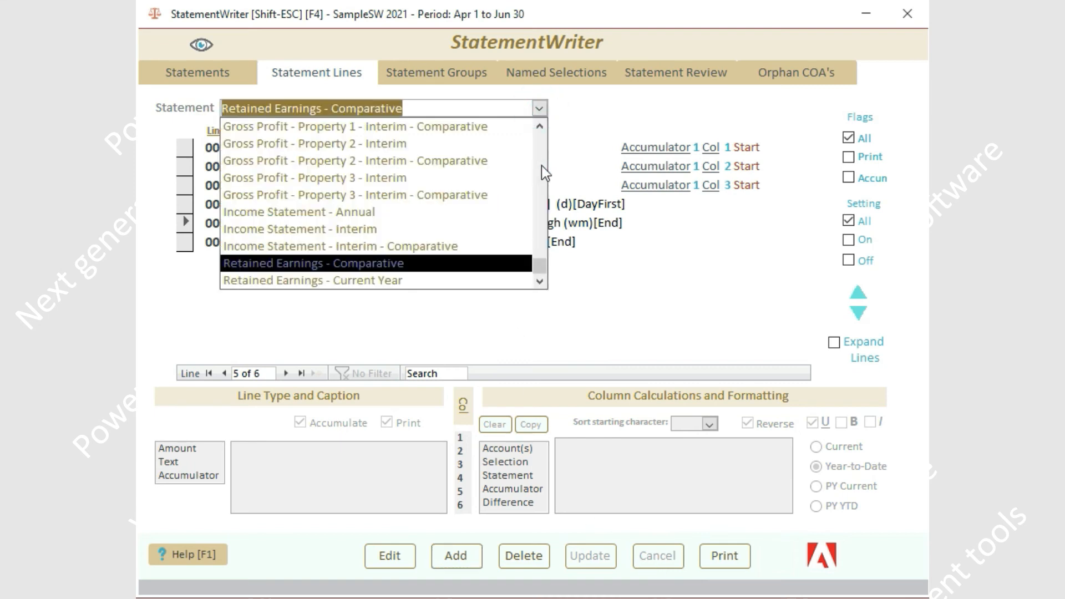
{"action": "left_click", "coordinate": [427, 246]}
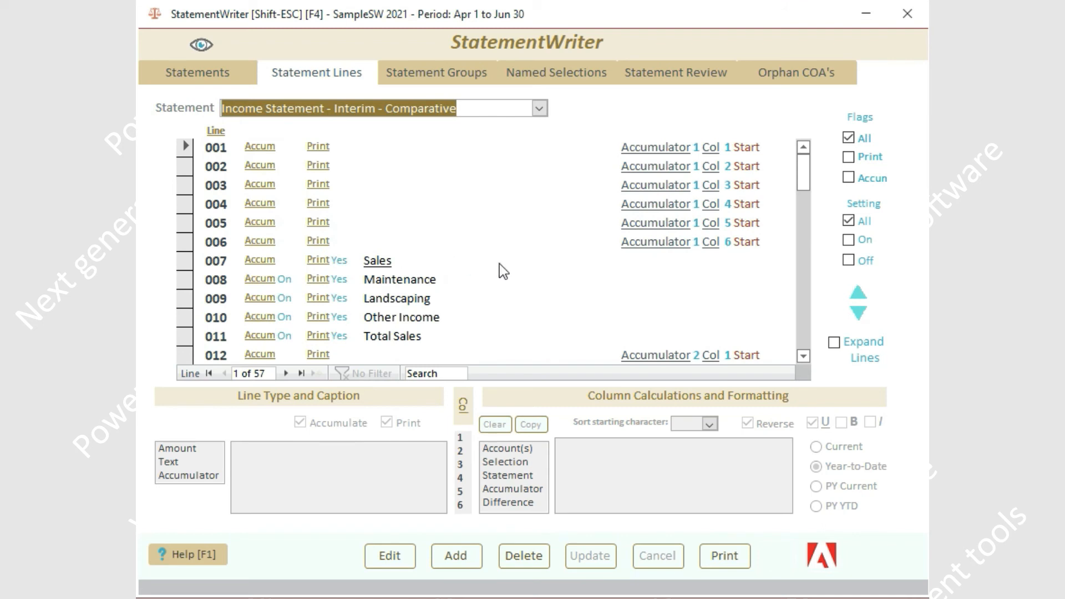
{"action": "left_click", "coordinate": [834, 343]}
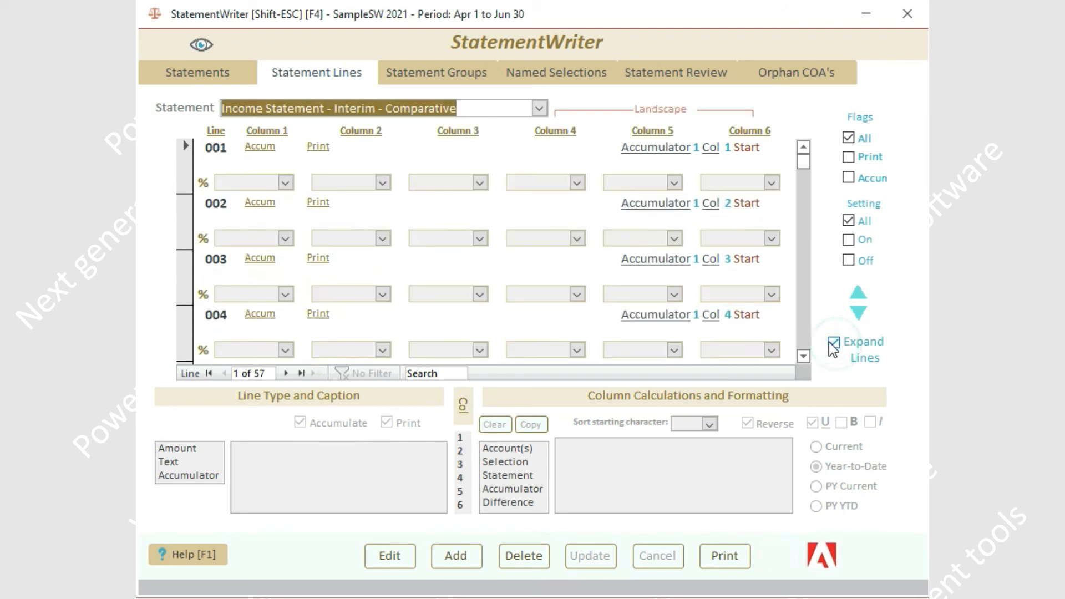
{"action": "left_click_drag", "start_coordinate": [803, 157], "coordinate": [803, 178]}
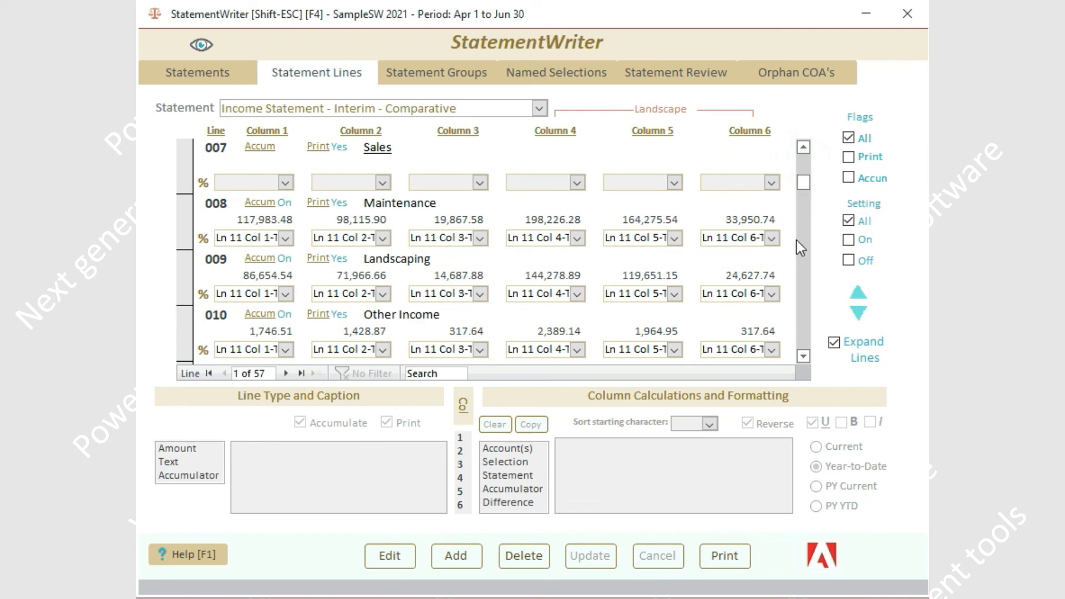
{"action": "left_click_drag", "start_coordinate": [805, 183], "coordinate": [805, 202]}
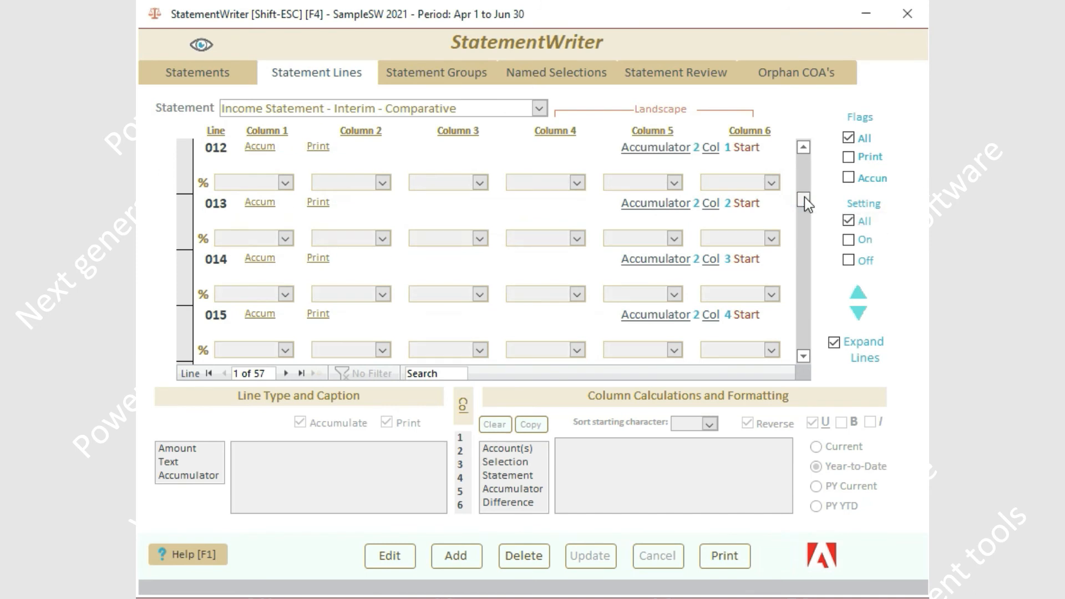
{"action": "left_click", "coordinate": [802, 357]}
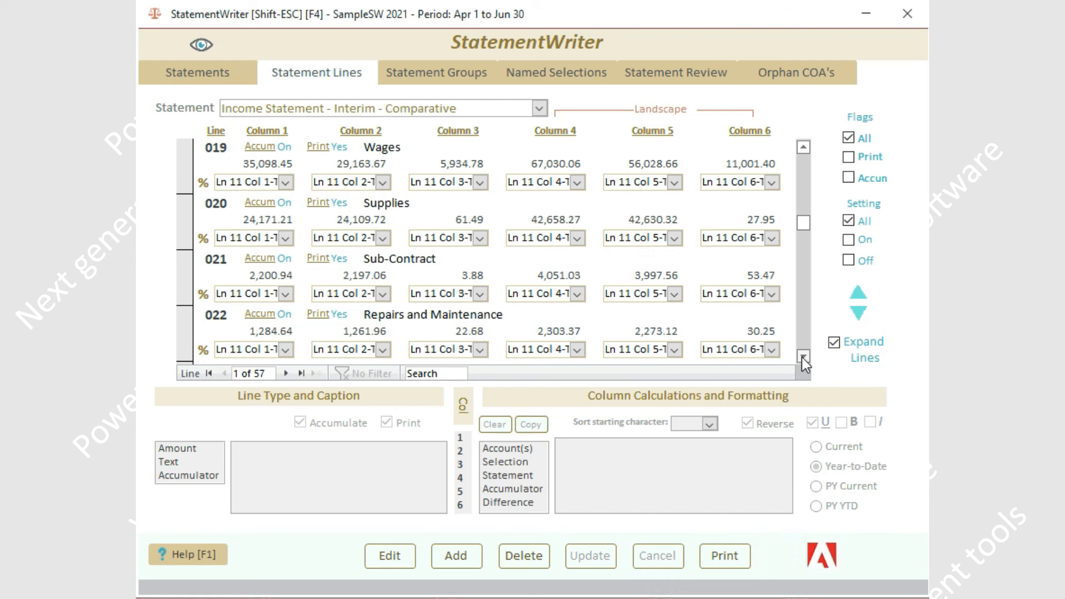
- Inspect the autofill form for the column 1 percentage setting of Supplies line 020, and close it without filling
{"action": "left_click", "coordinate": [261, 237]}
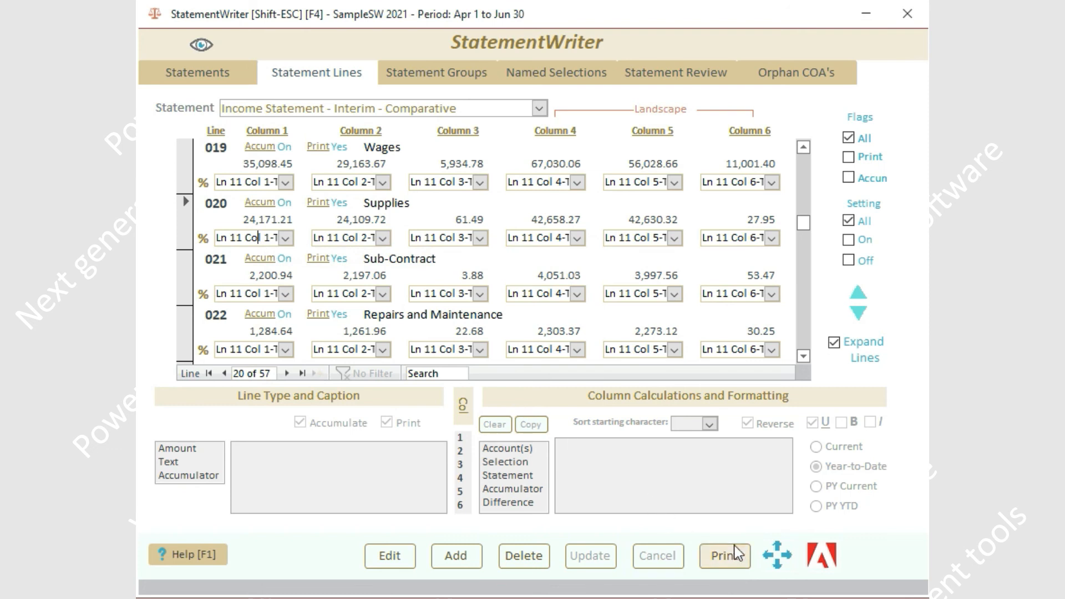
{"action": "left_click", "coordinate": [778, 556]}
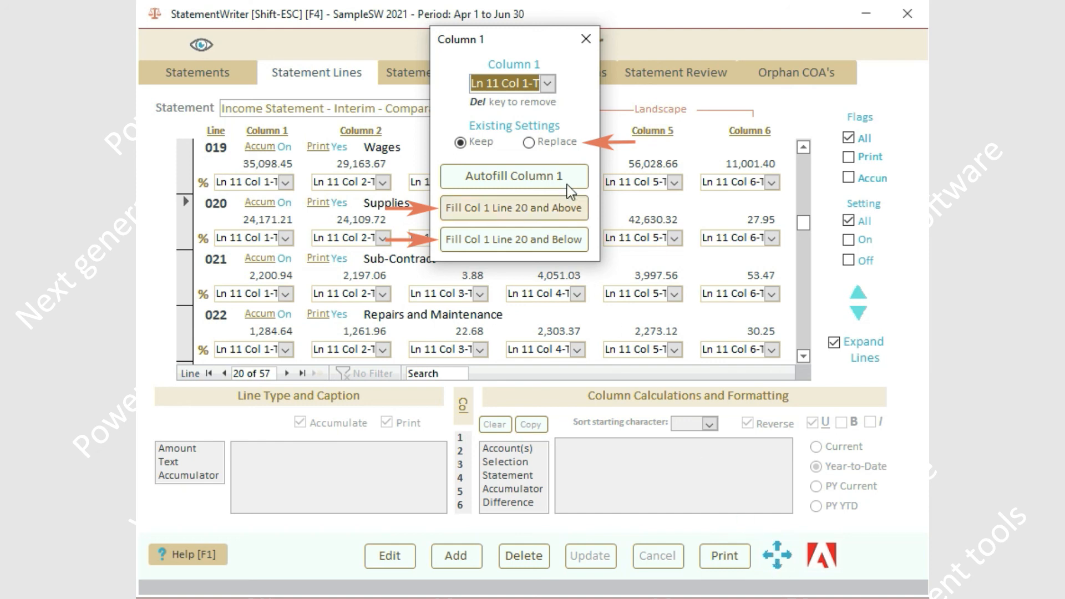
{"action": "left_click", "coordinate": [587, 40]}
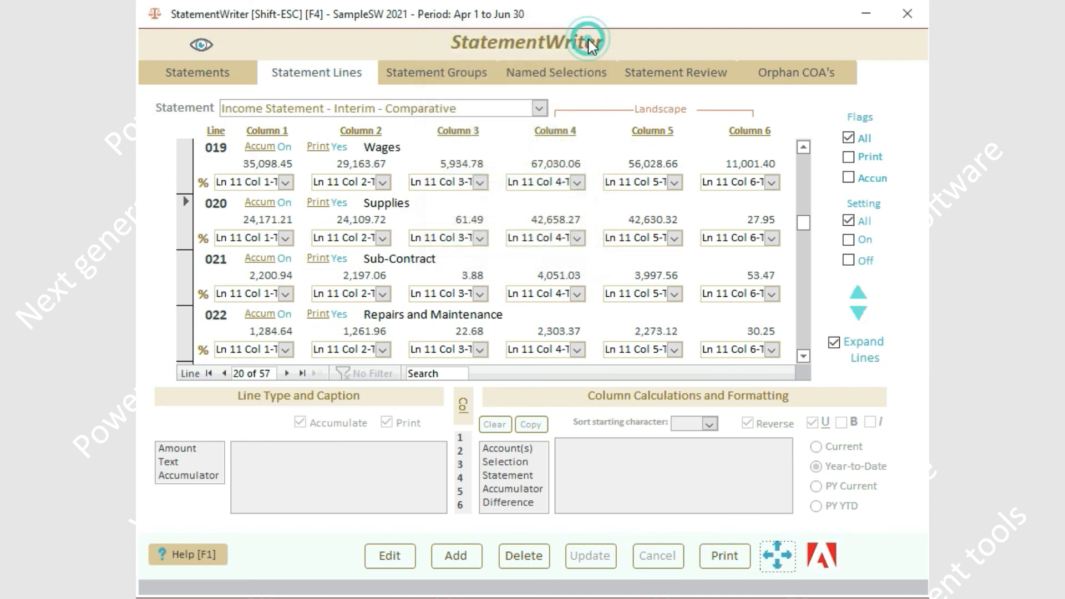